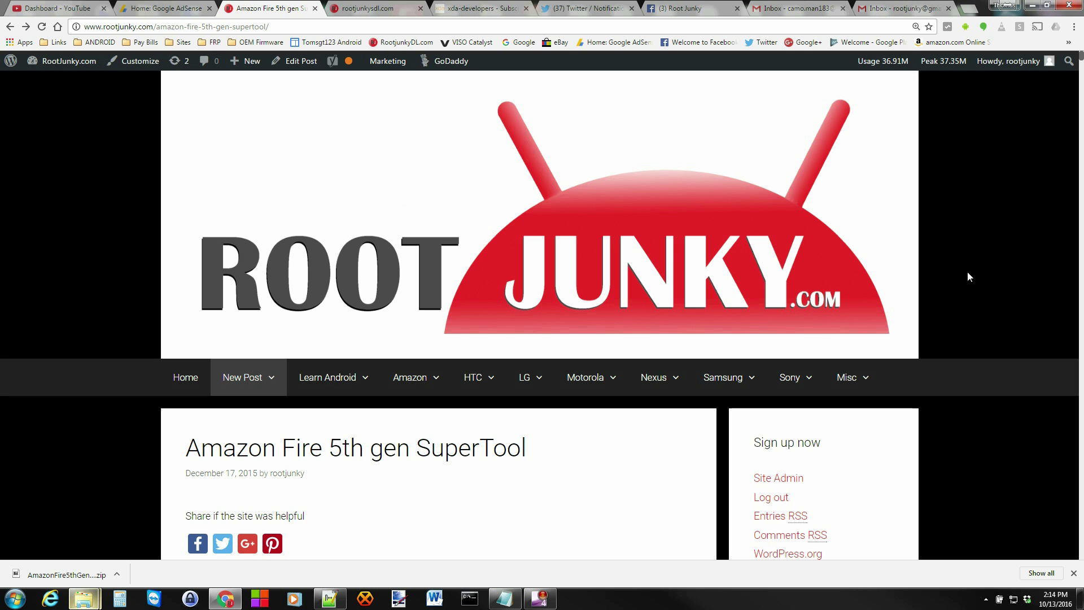
scroll(968, 272, down, 2)
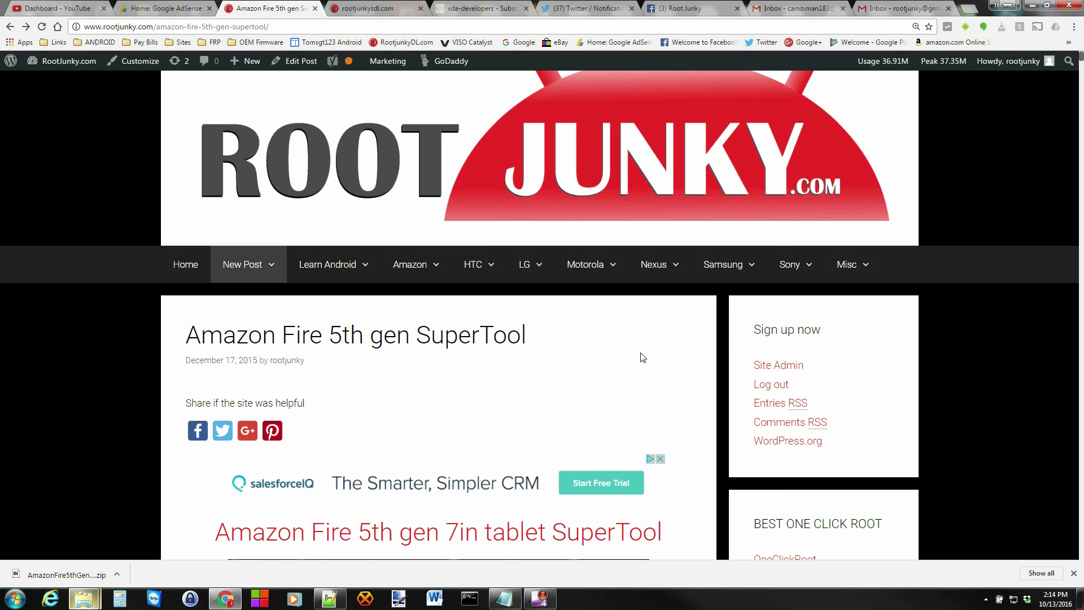
scroll(652, 349, down, 1)
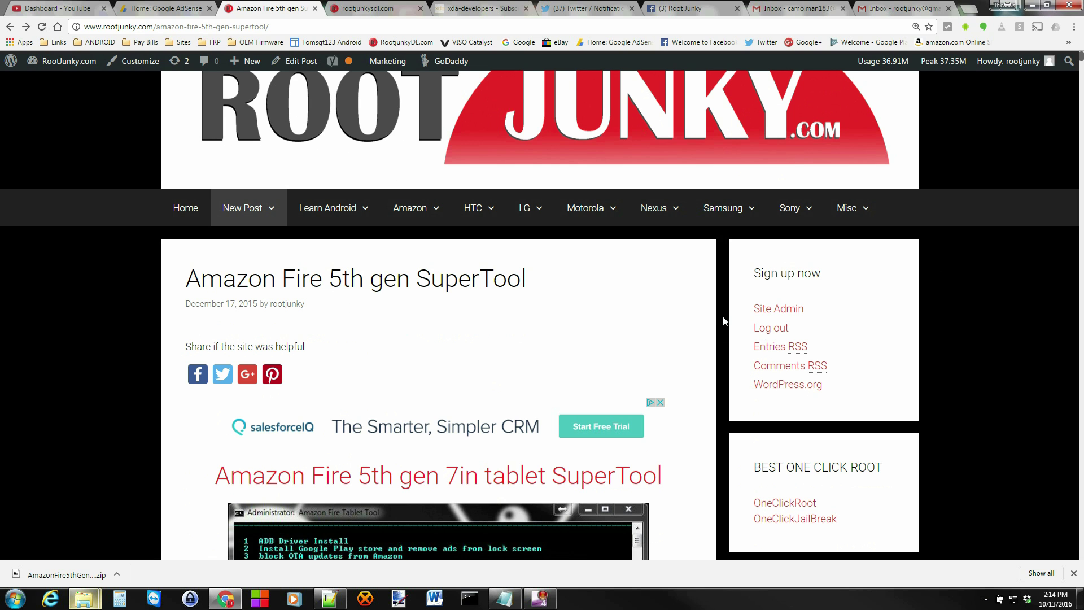
scroll(661, 316, down, 1)
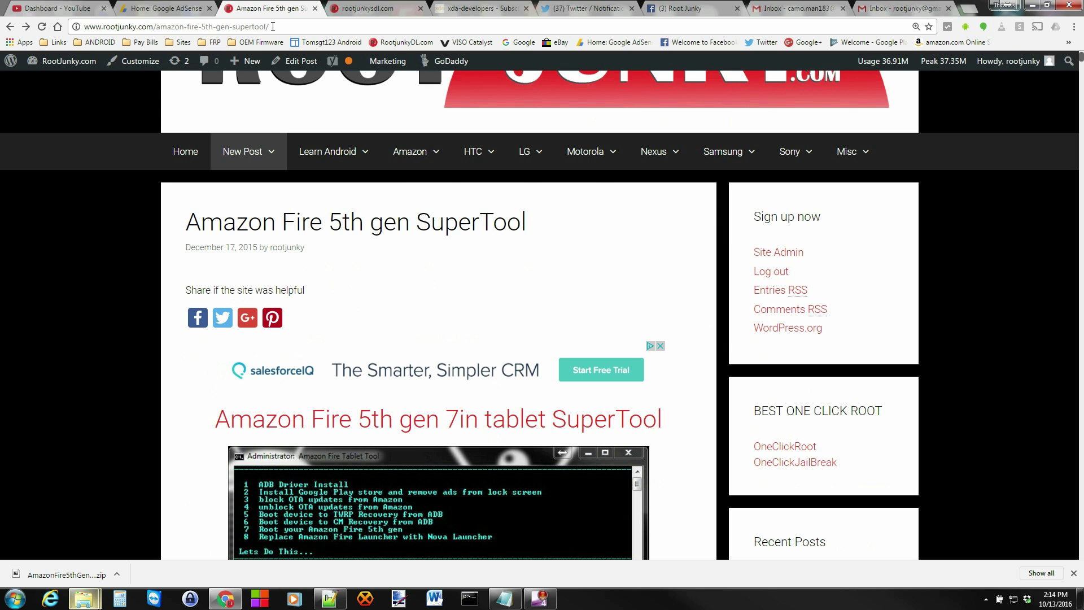
- Select the rootjunky.com page address, then deselect it and dismiss the suggestions
drag(272, 27, 81, 27)
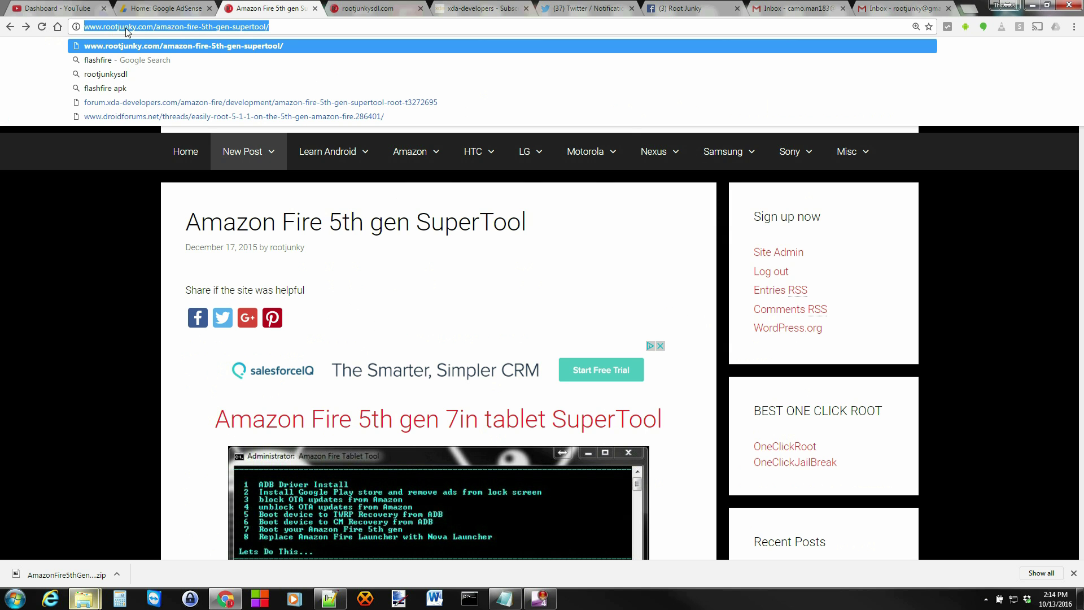
click(287, 27)
click(1023, 347)
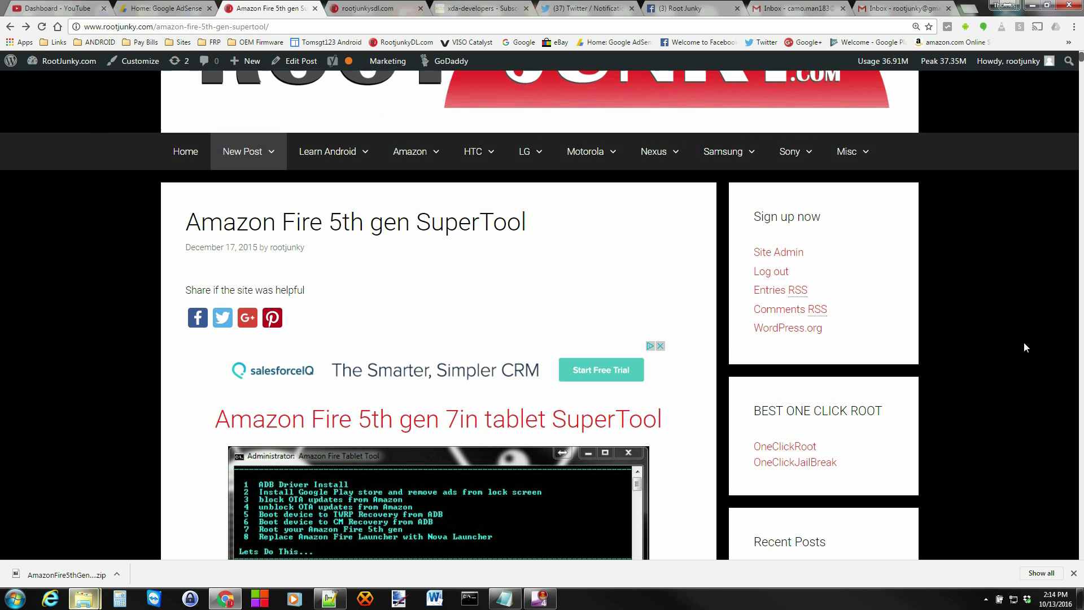
scroll(974, 323, down, 2)
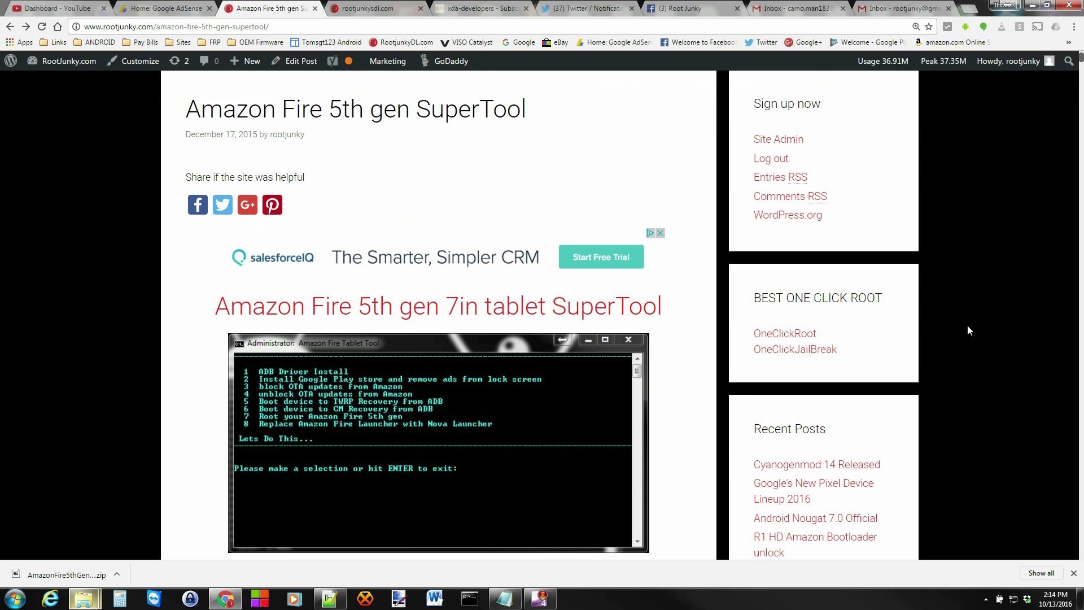
scroll(967, 331, down, 2)
scroll(971, 332, down, 1)
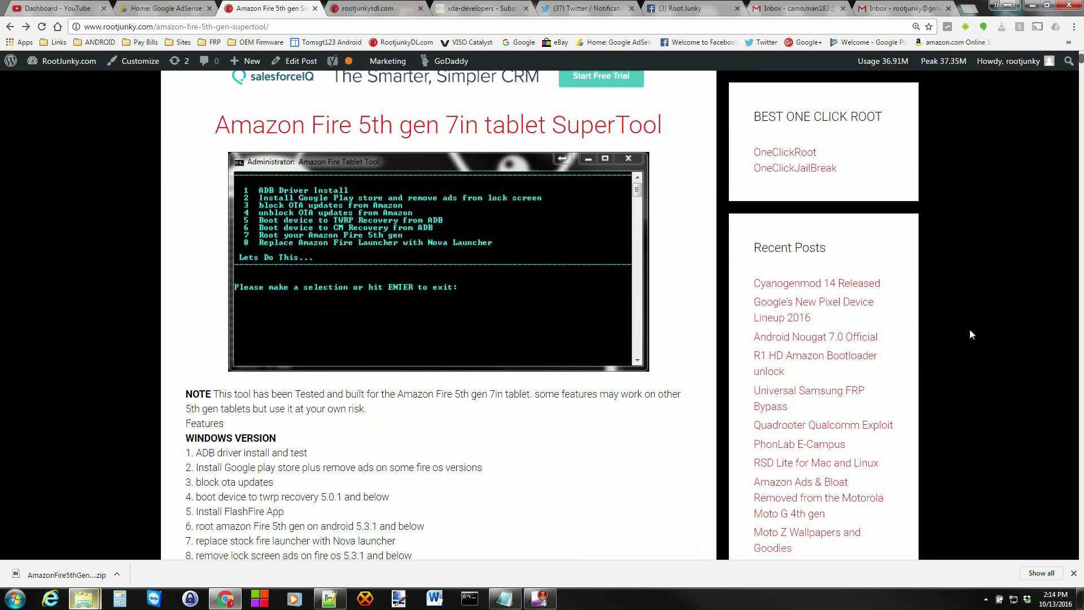
scroll(971, 334, down, 1)
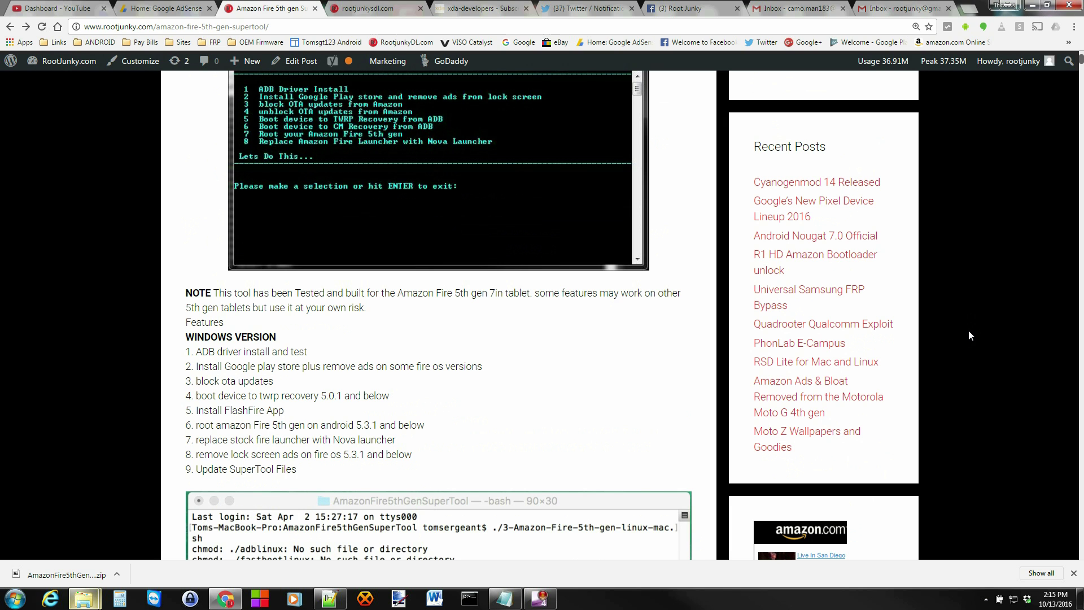
scroll(968, 336, down, 2)
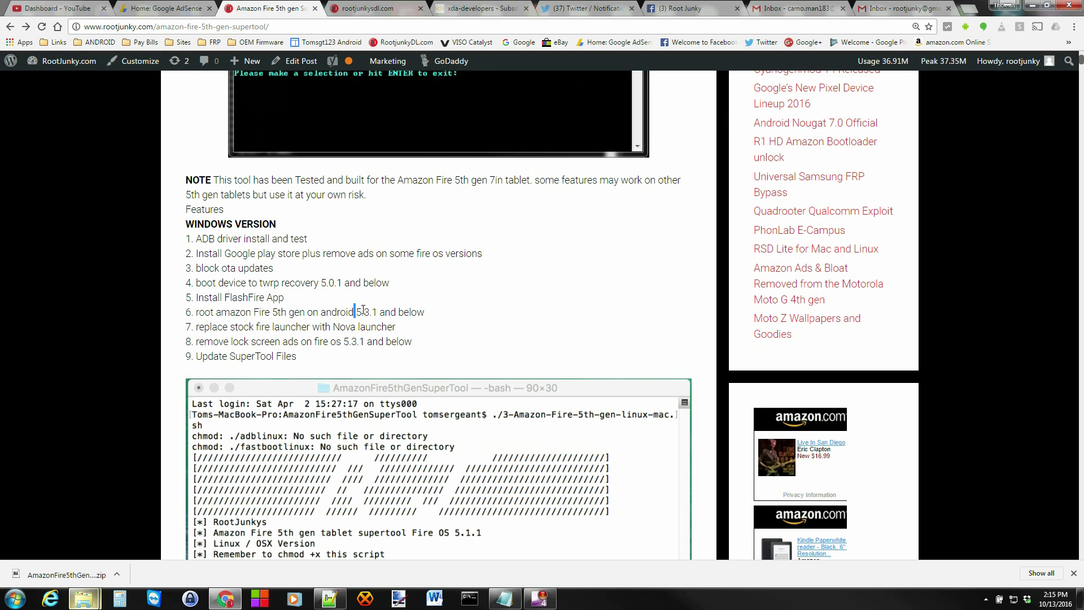
- Highlight the post's Fire OS version 5.3.1 and release date 10-5-16 details while reading
drag(362, 311, 425, 311)
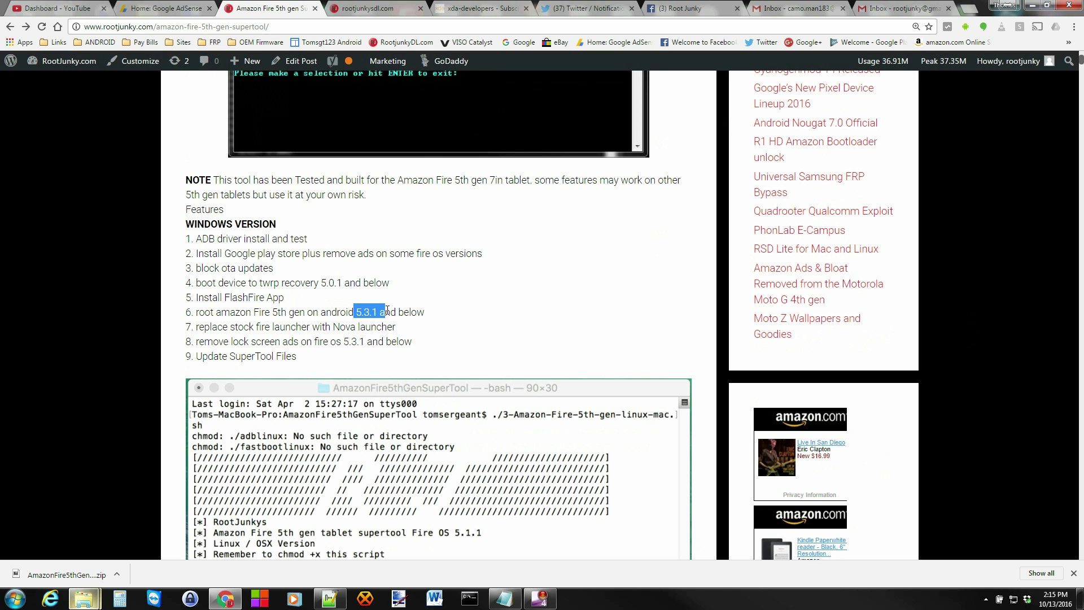
click(985, 289)
scroll(526, 280, down, 1)
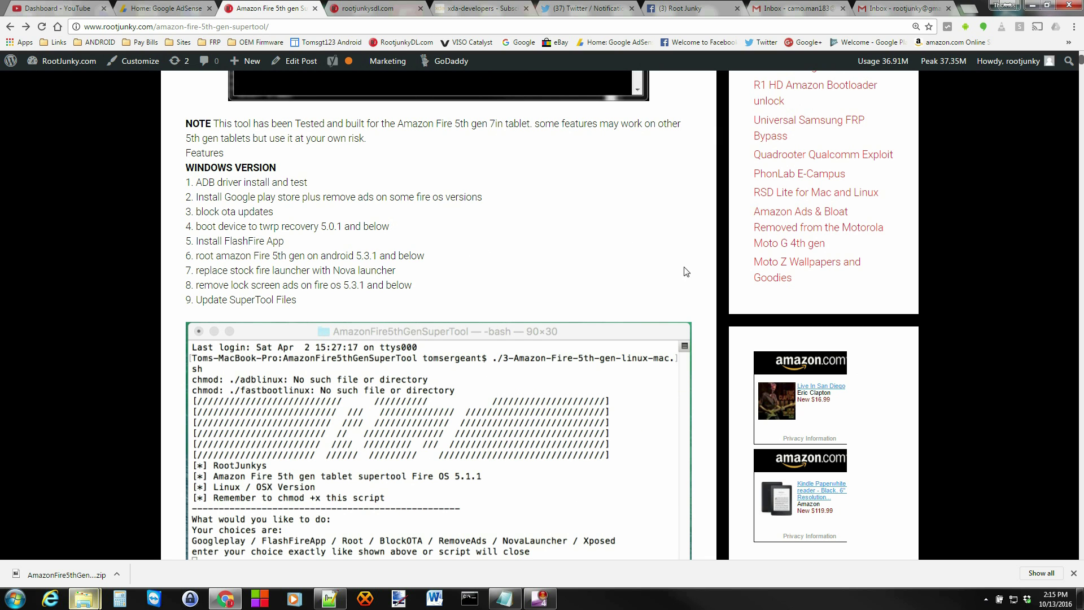
scroll(649, 246, down, 1)
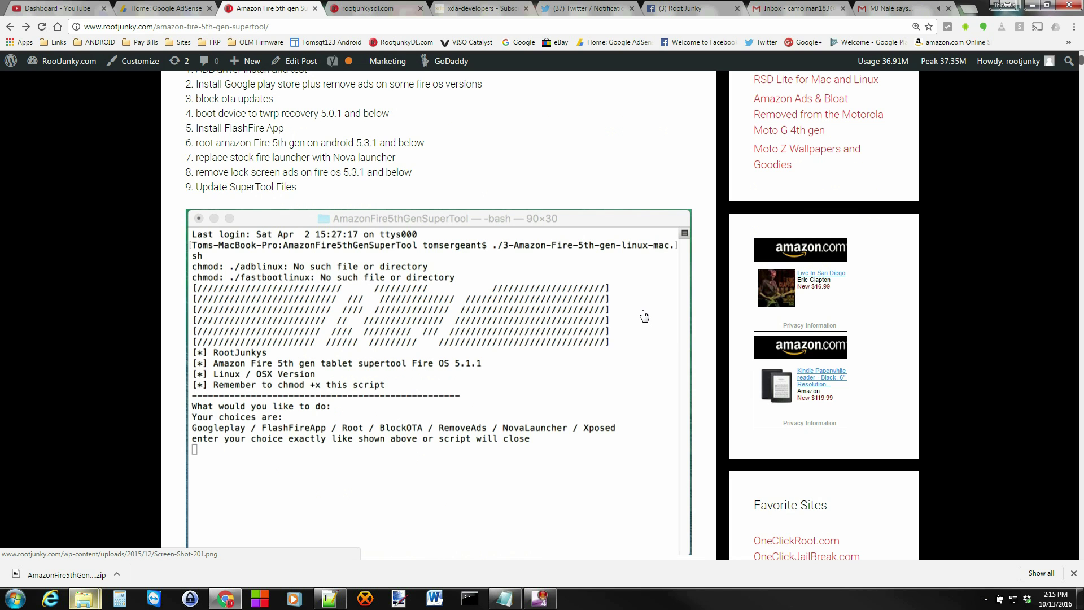
scroll(644, 315, down, 1)
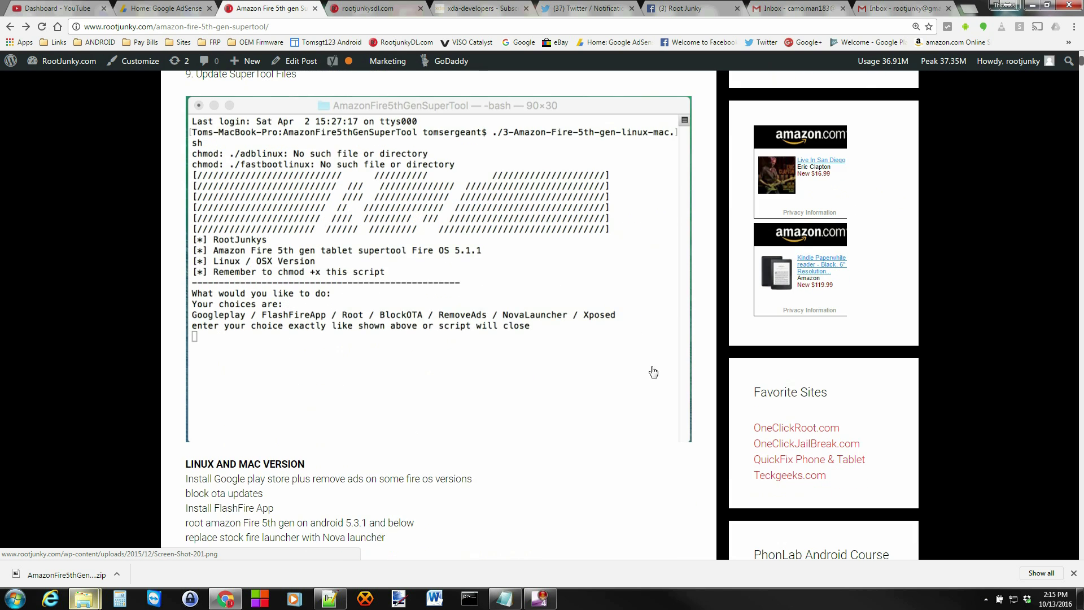
scroll(703, 379, down, 1)
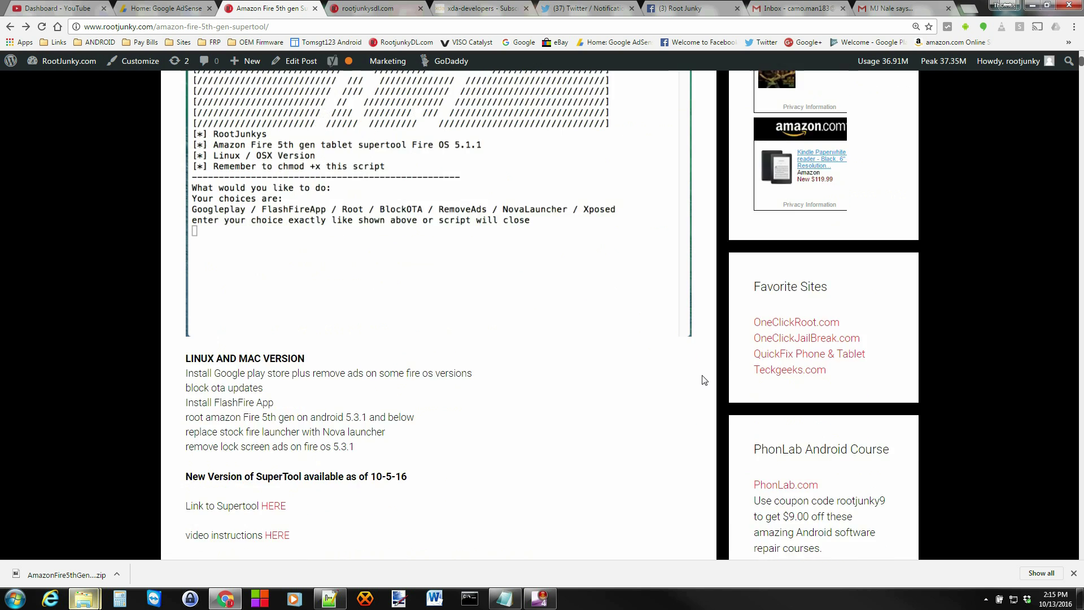
scroll(702, 379, down, 1)
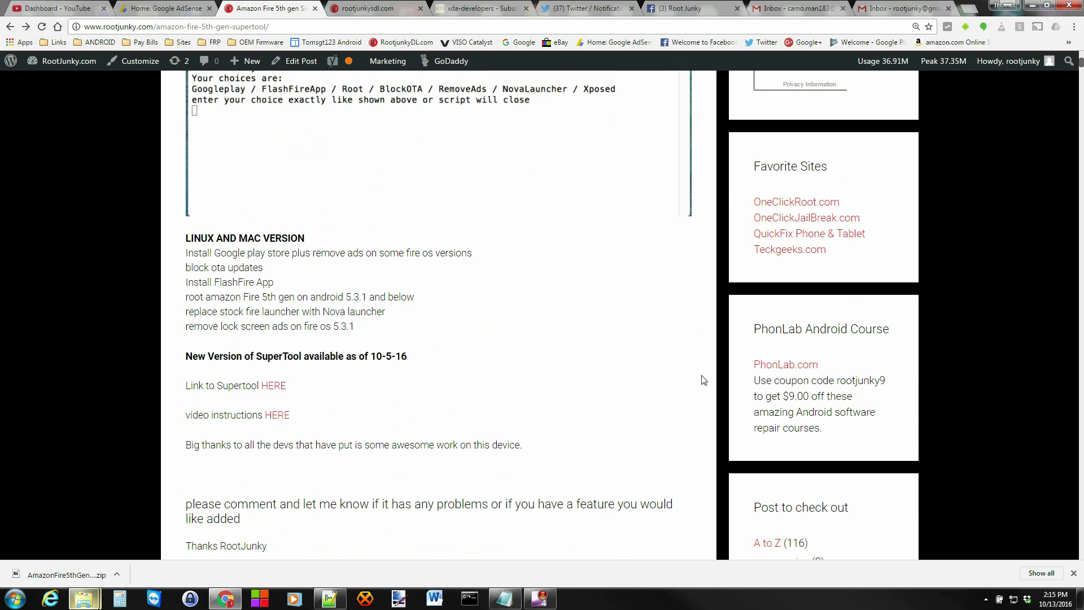
scroll(686, 380, down, 1)
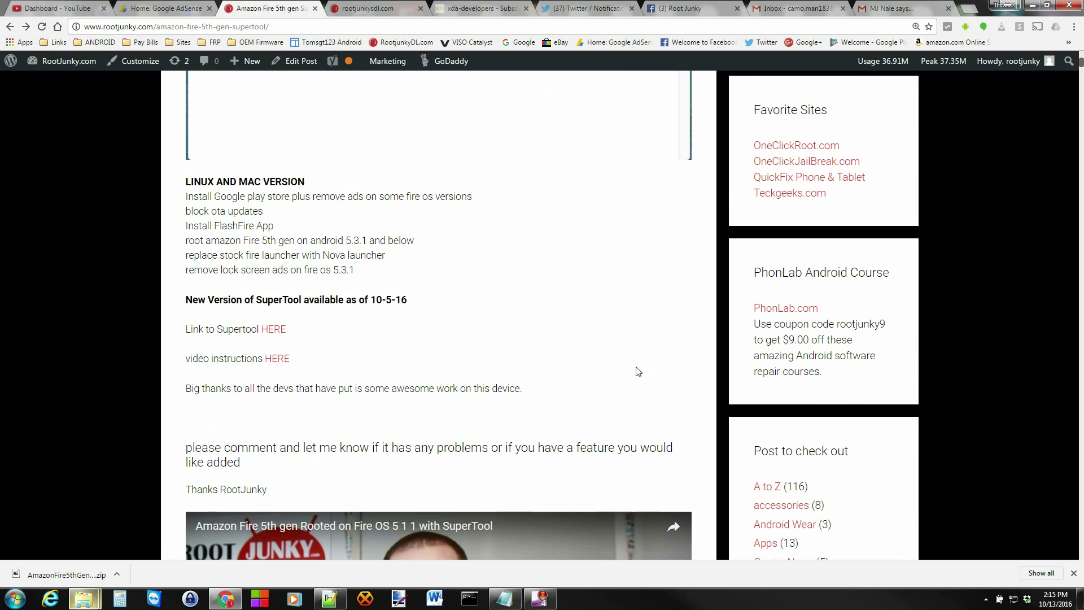
drag(408, 299, 371, 300)
click(465, 303)
drag(334, 270, 354, 269)
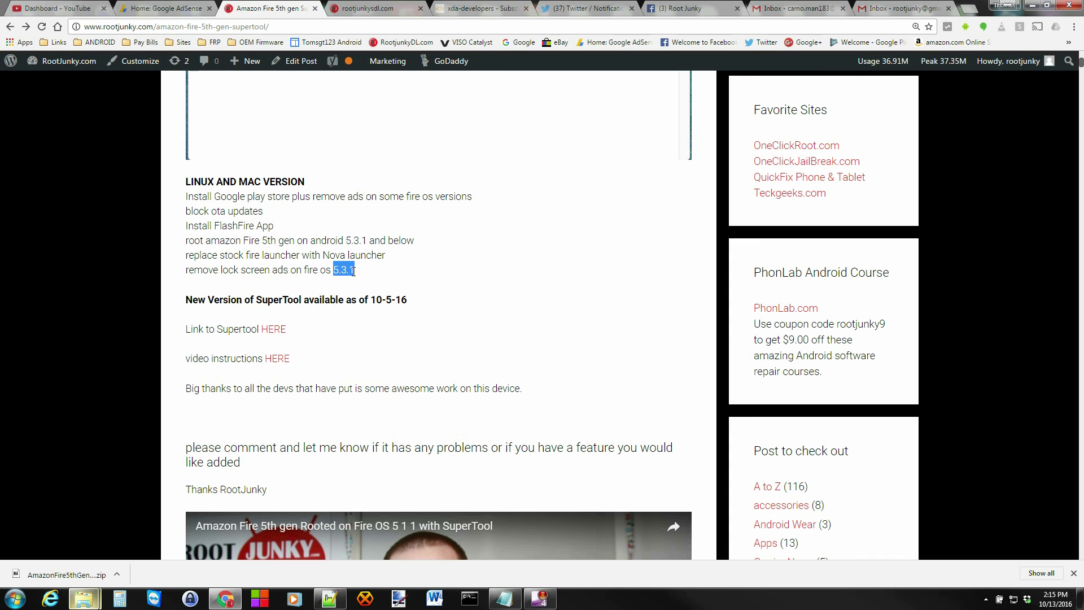
click(706, 317)
- Follow the 'Link to Supertool HERE' link to the rootjunkysdl.com file listing
click(274, 333)
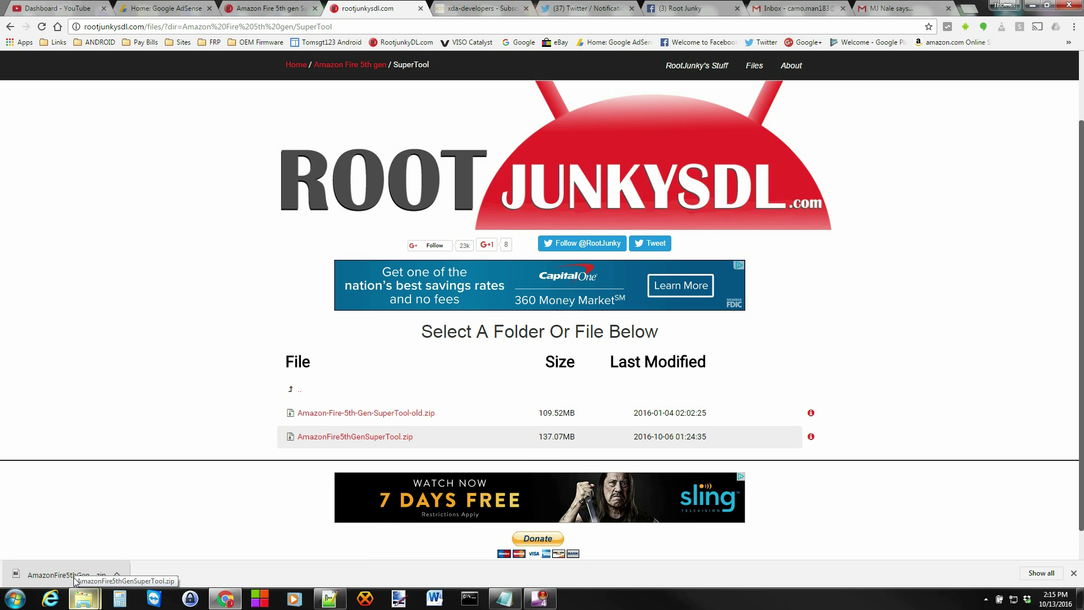
- Mute the sound and open AmazonFire5thGenSuperTool.zip from Chrome's download shelf into 7-Zip
key(XF86AudioMute)
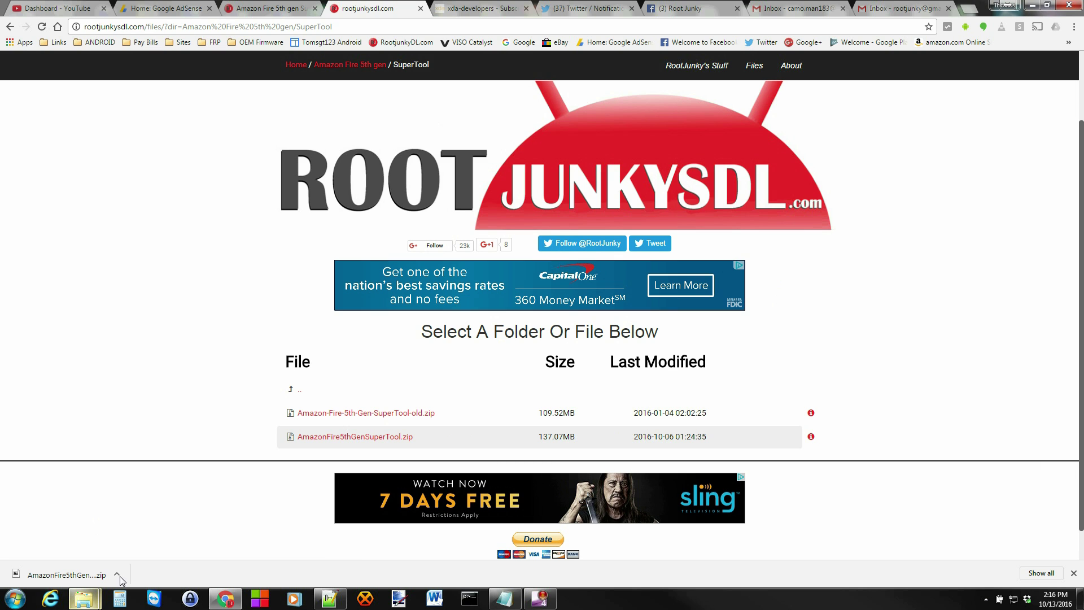
click(67, 575)
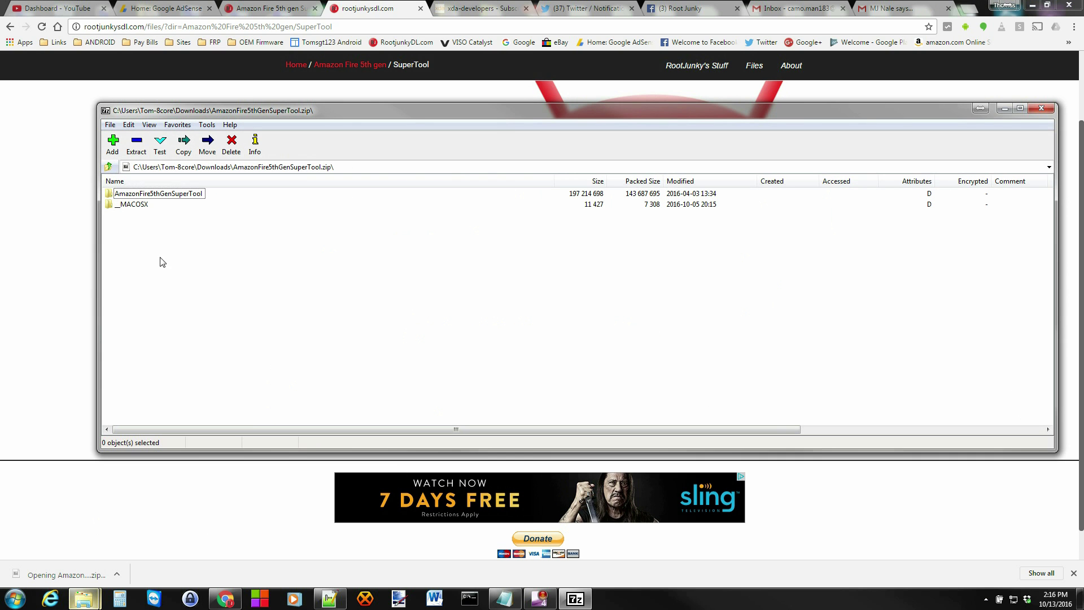
- Extract the archive to C:\Users\...\Downloads\ and minimize the 7-Zip window
click(137, 149)
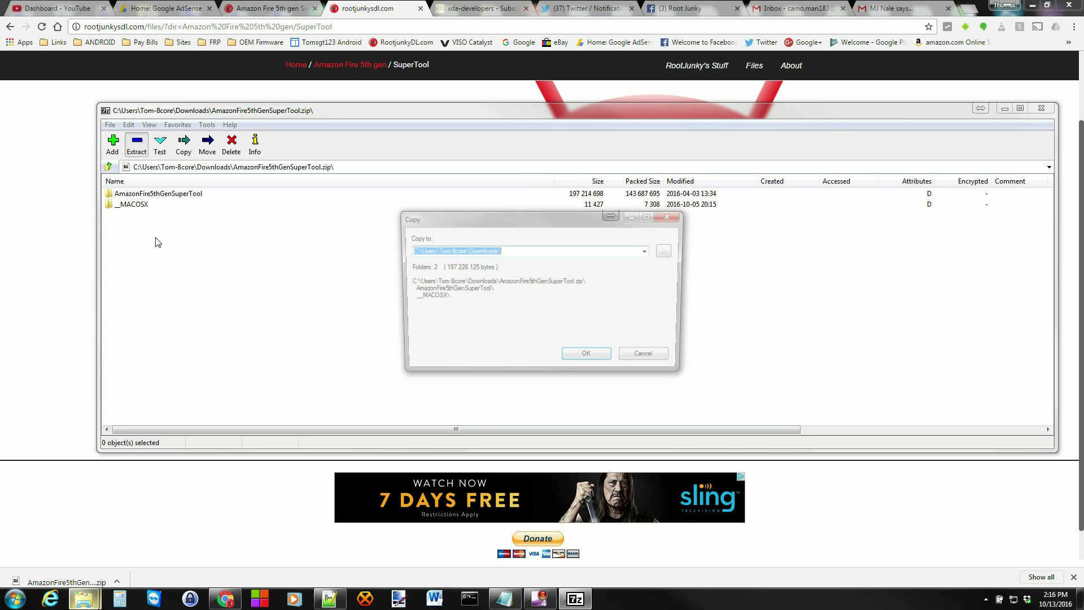
click(522, 250)
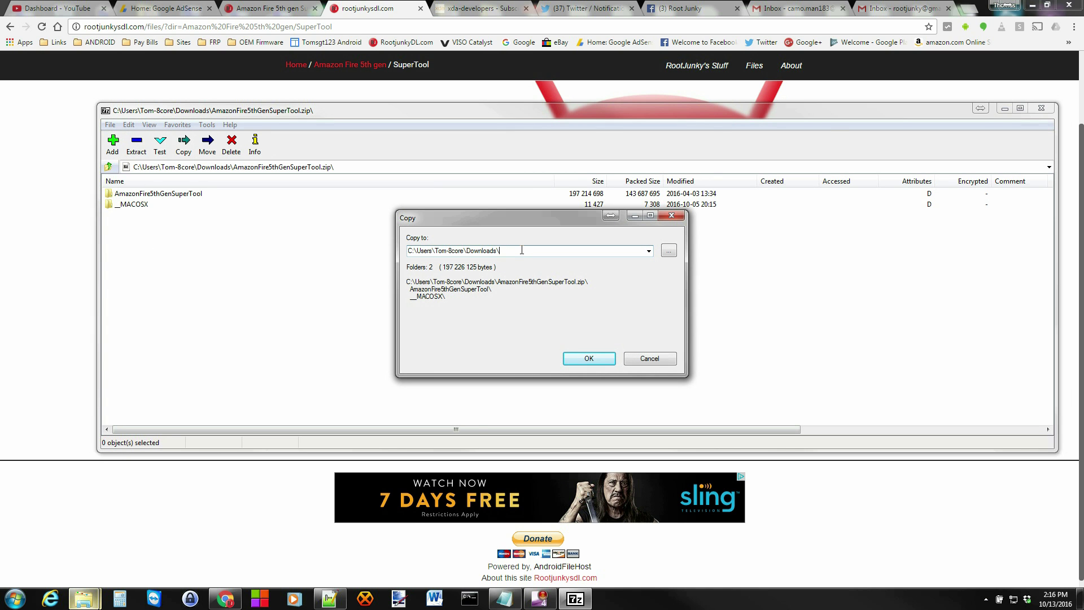
click(586, 363)
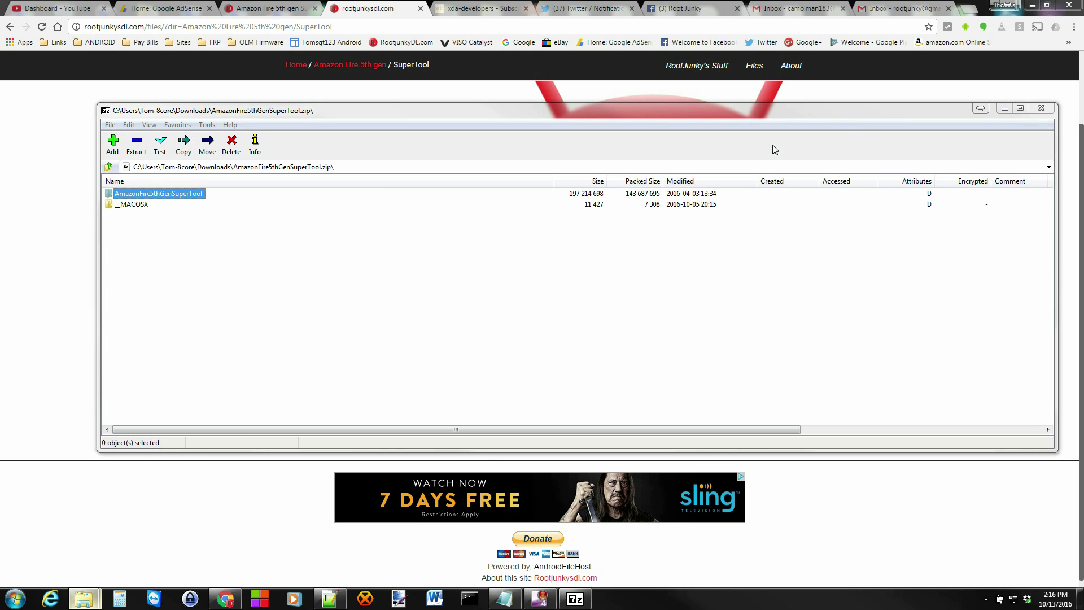
click(1003, 109)
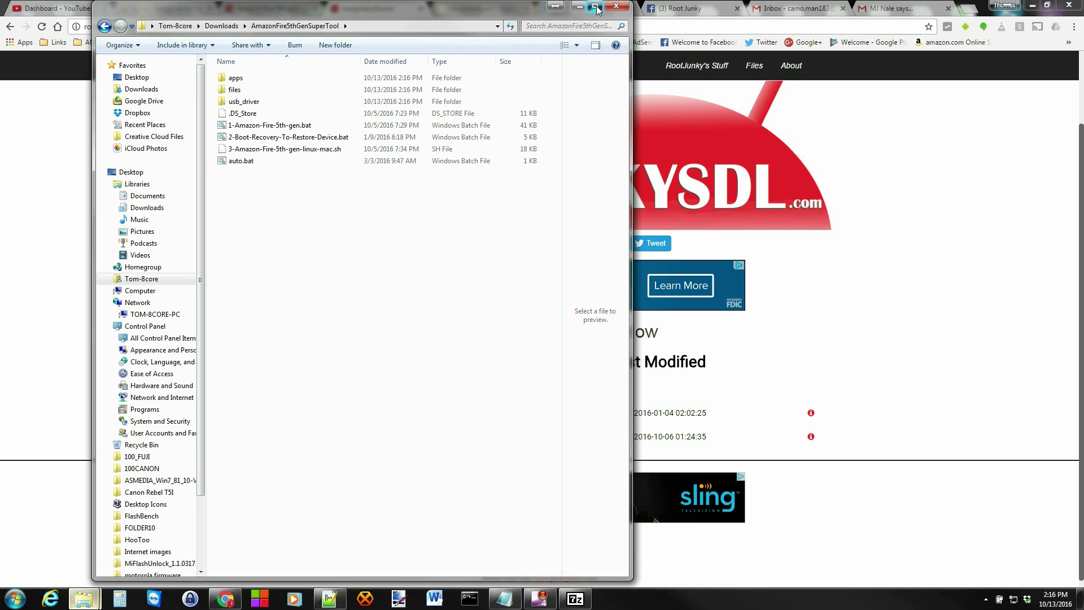
- Show the extracted AmazonFire5thGenSuperTool folder and run 1-Amazon-Fire-5th-gen.bat
key(super+Up)
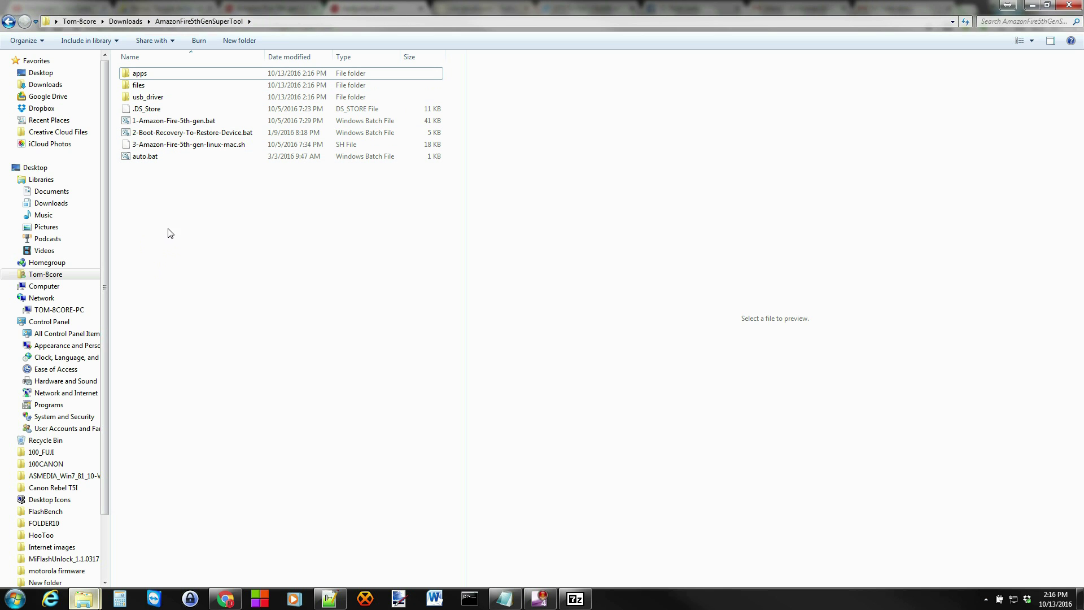
double_click(155, 127)
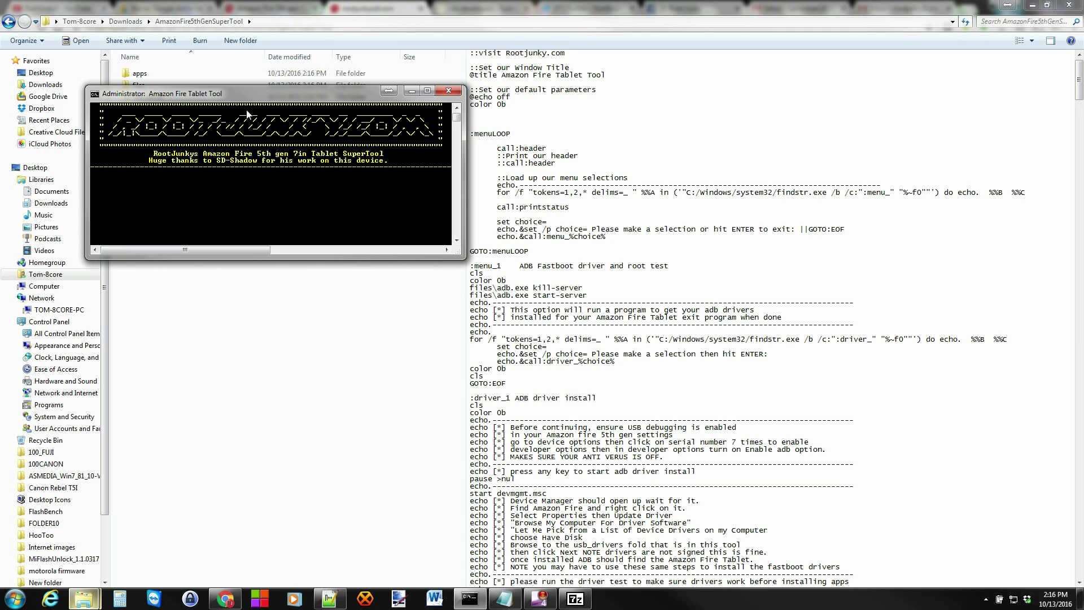
- Move the console aside to view the nine-option menu, then exit the tool
drag(261, 95, 203, 113)
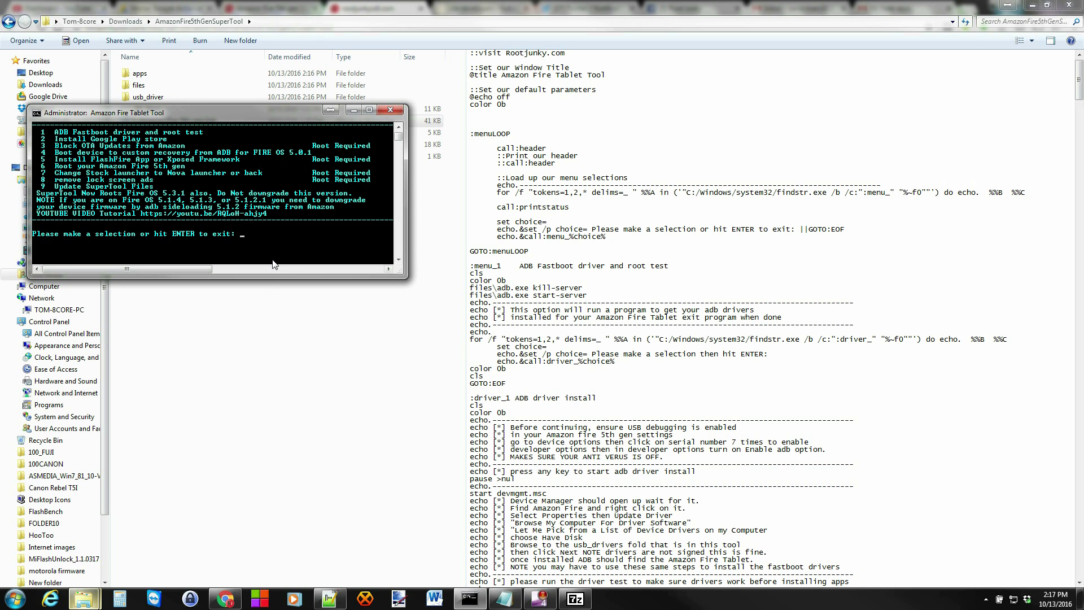
key(Return)
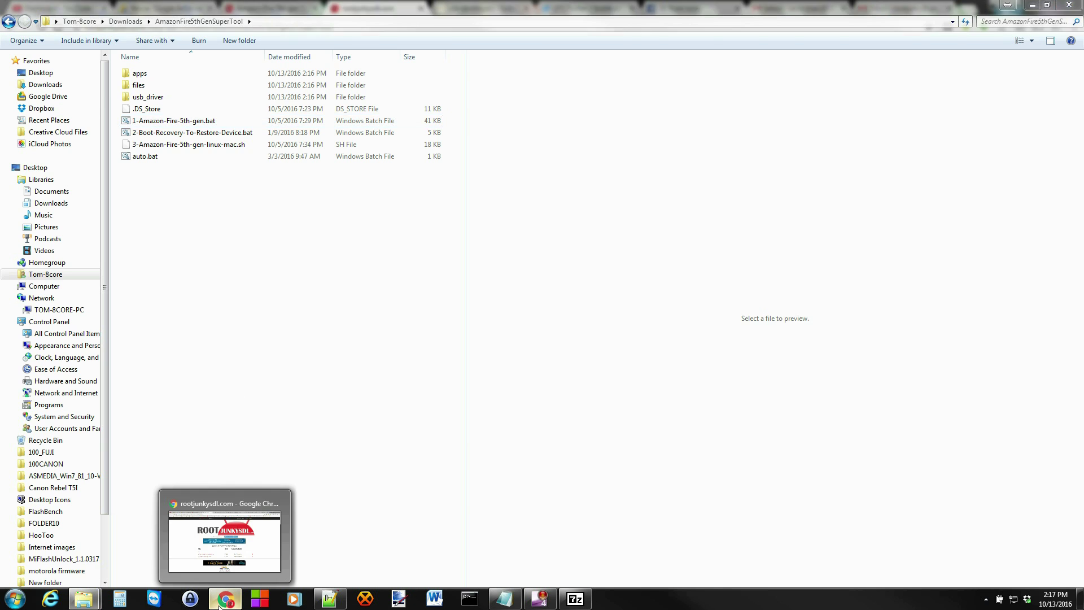
- Switch back to Chrome's Amazon Fire 5th gen SuperTool post tab on rootjunky.com
click(225, 599)
click(246, 12)
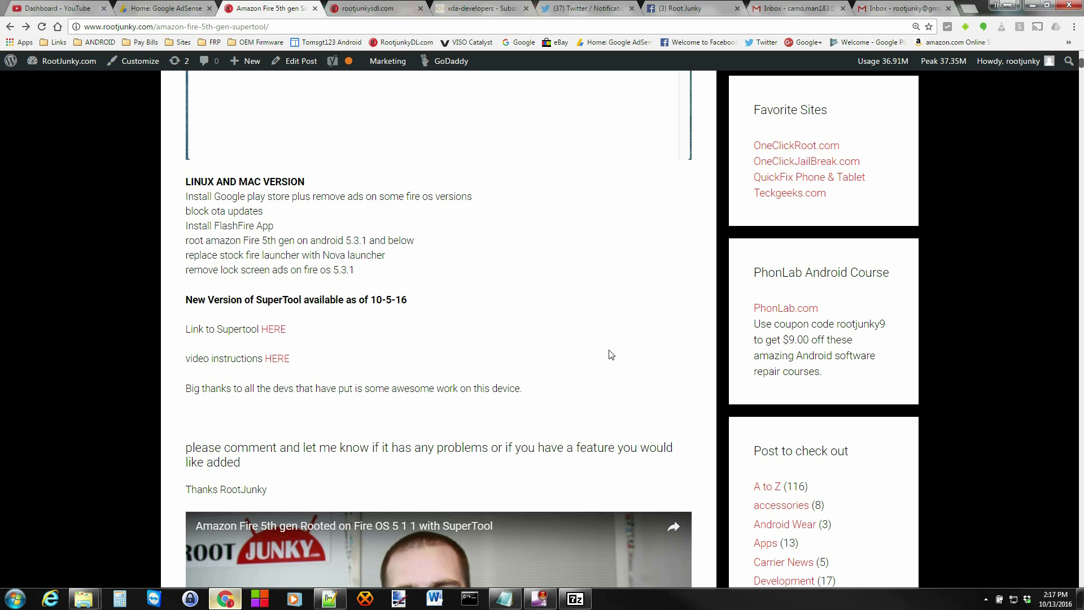
scroll(714, 289, down, 2)
scroll(710, 292, down, 1)
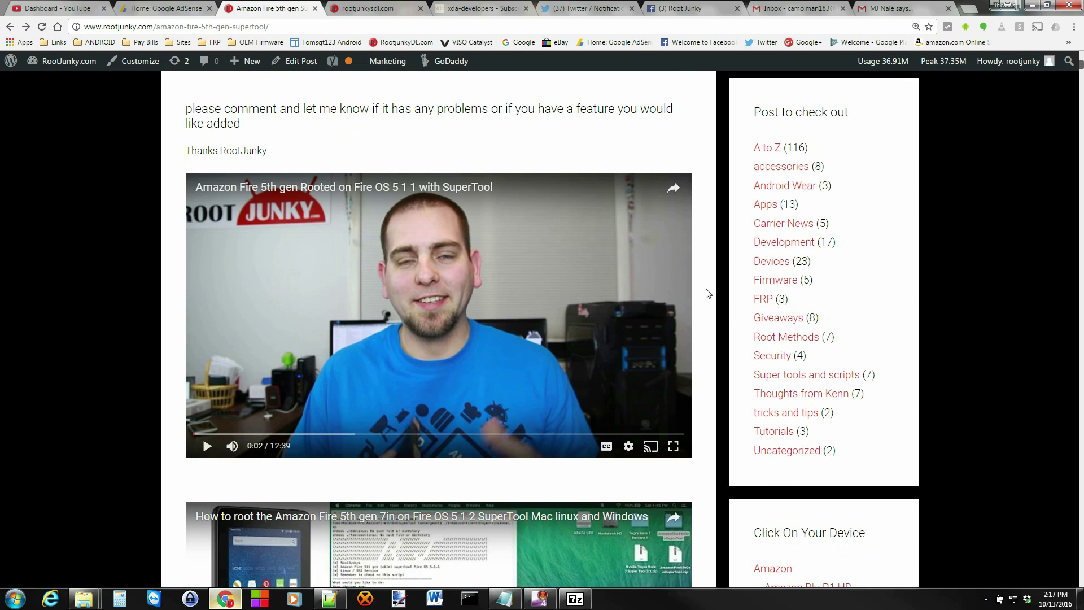
scroll(706, 293, down, 1)
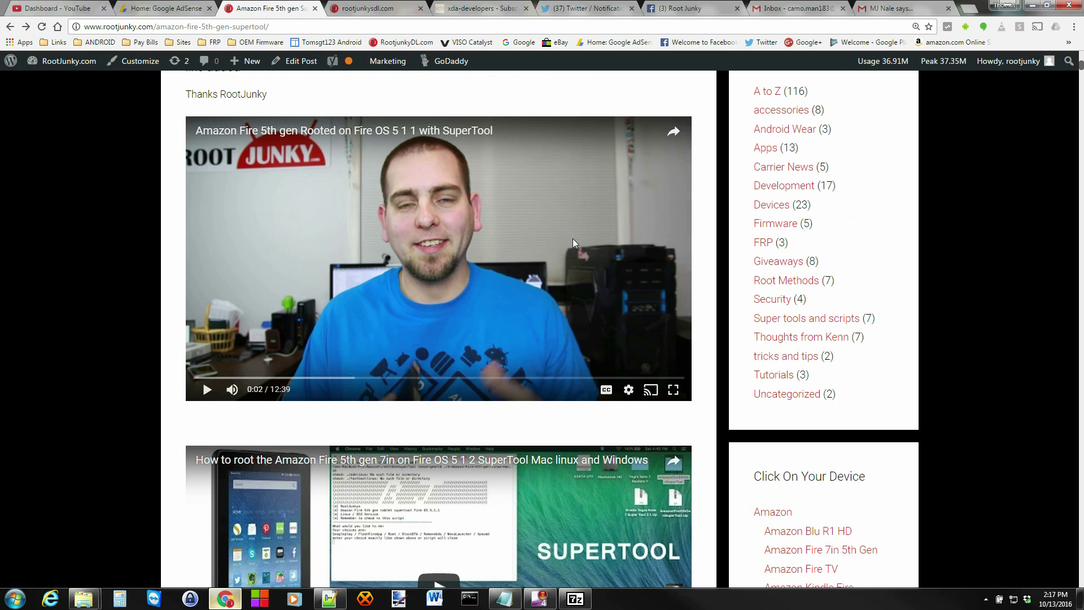
scroll(705, 290, down, 2)
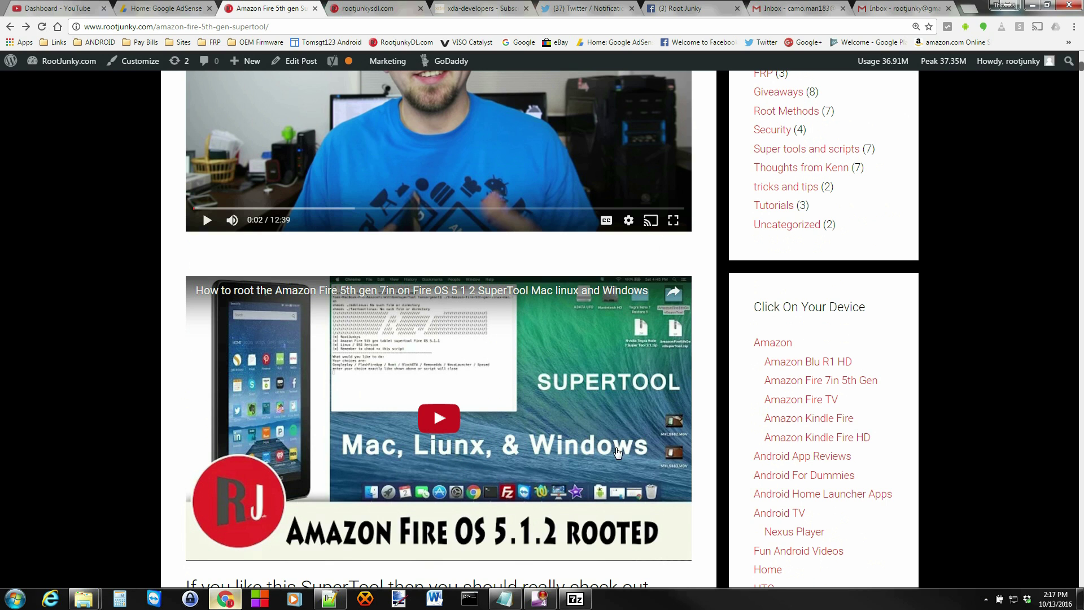
scroll(617, 454, down, 1)
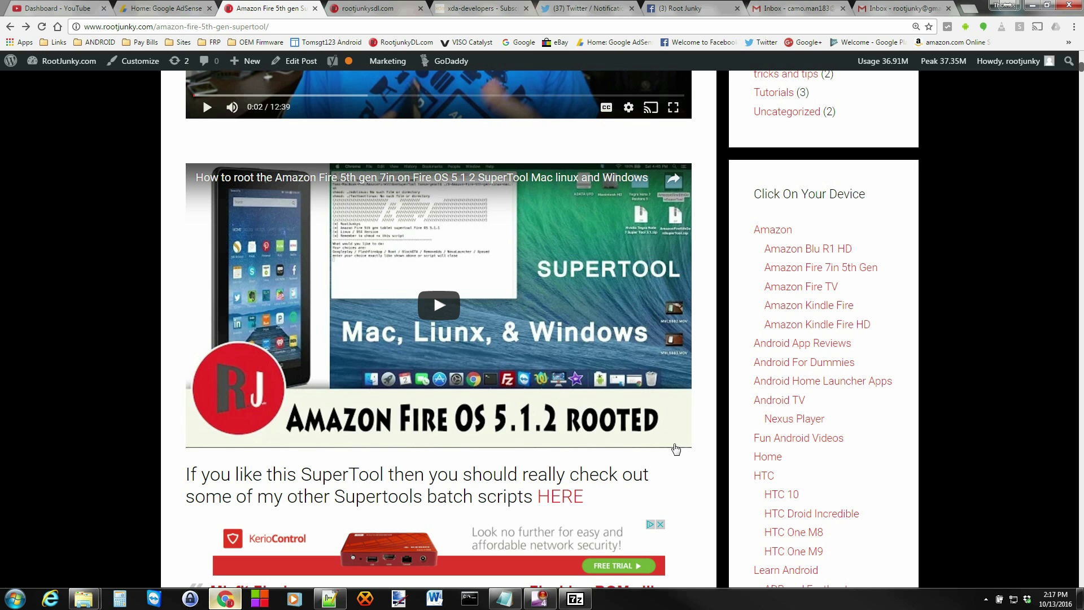
scroll(701, 422, down, 1)
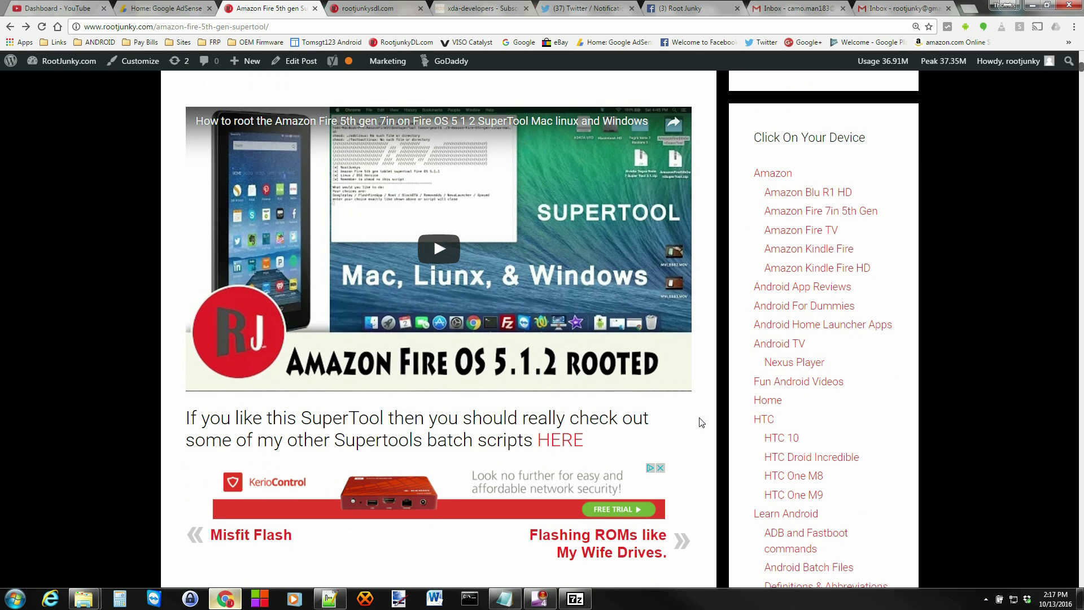
scroll(699, 421, up, 1)
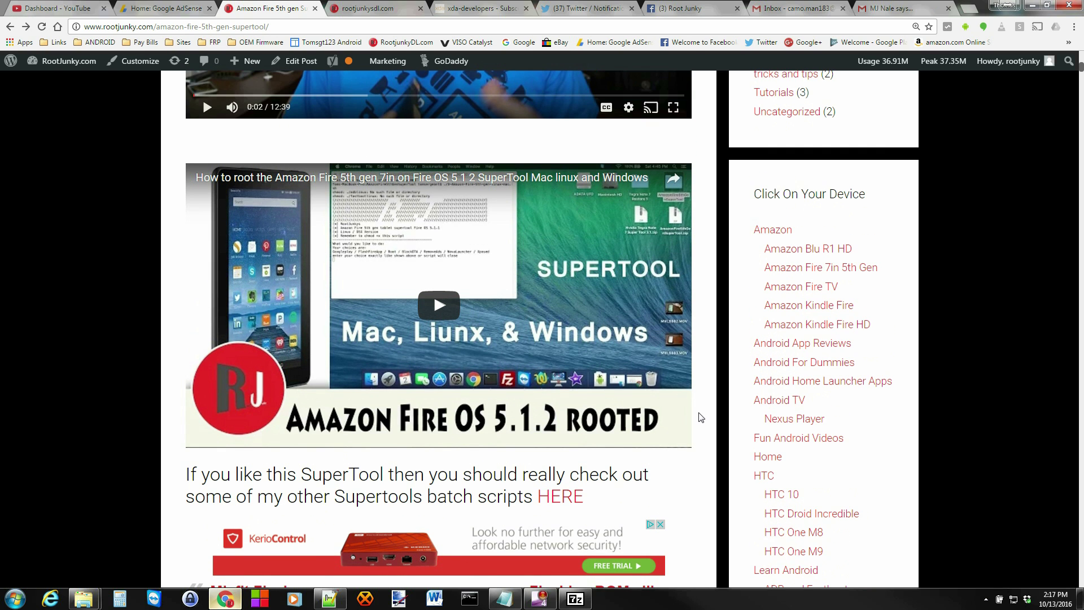
scroll(699, 418, up, 4)
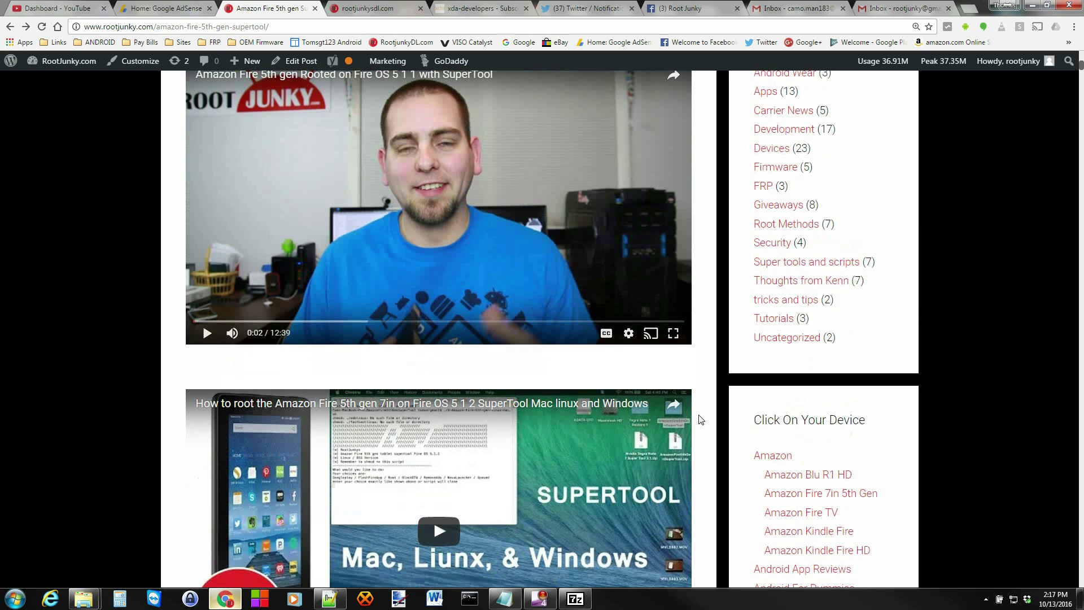
scroll(700, 420, up, 1)
scroll(699, 420, down, 3)
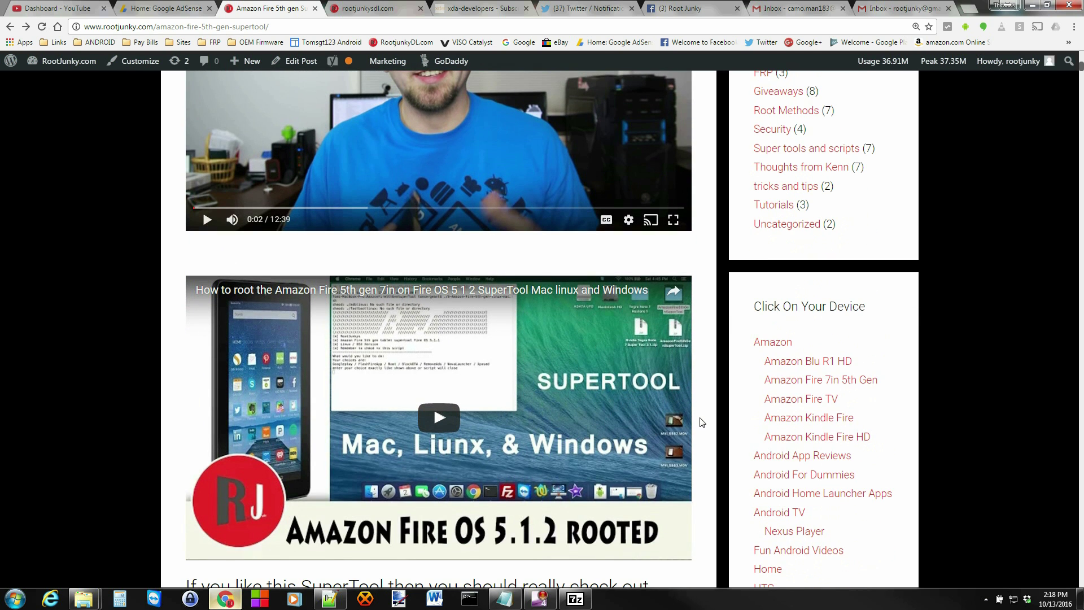
scroll(707, 432, down, 2)
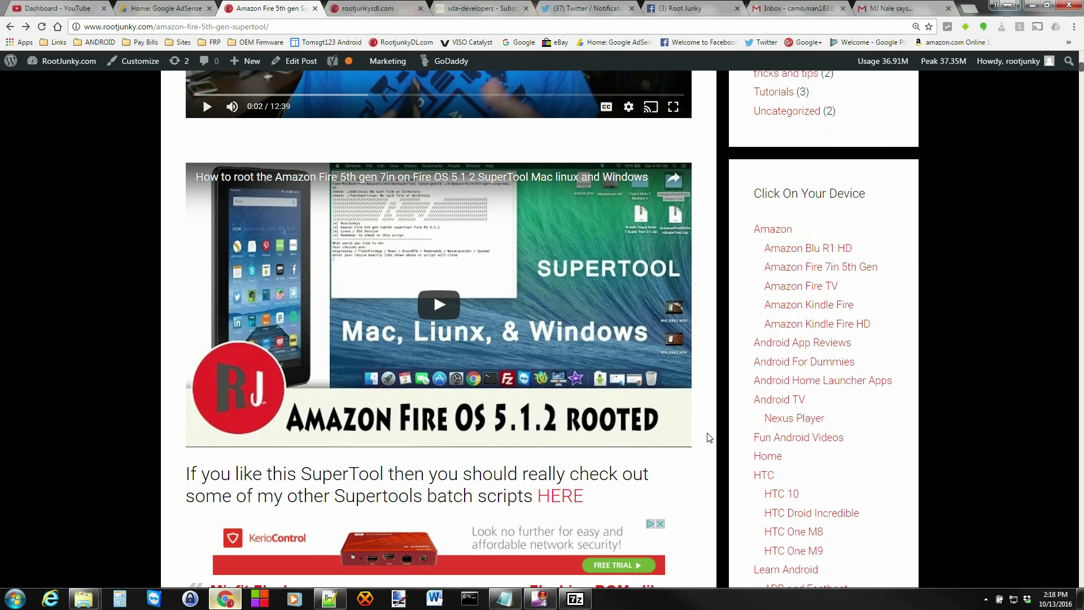
scroll(709, 437, up, 3)
scroll(709, 437, up, 3)
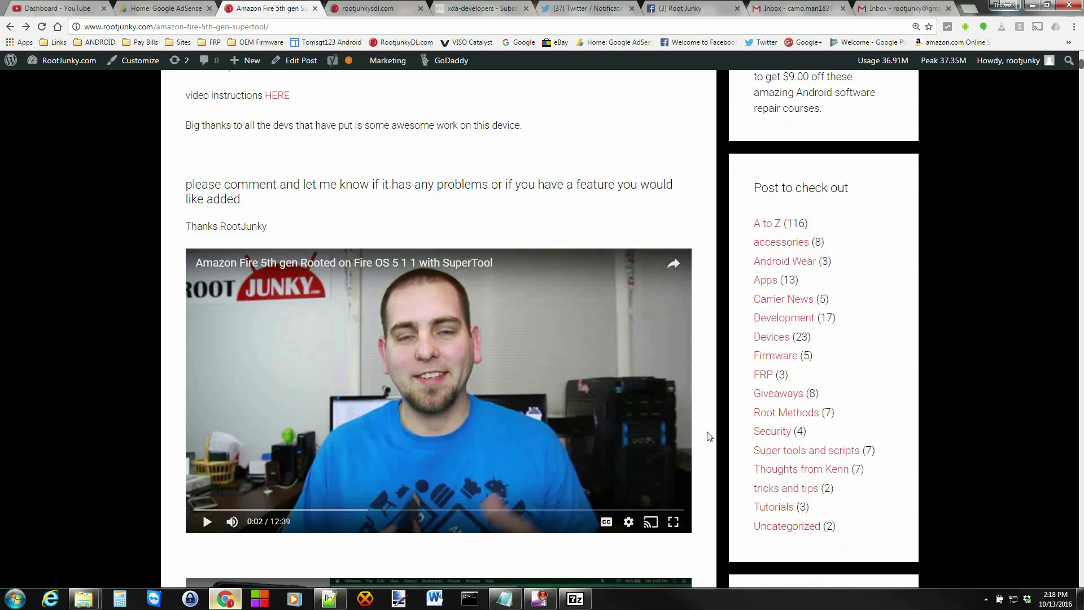
scroll(709, 437, up, 3)
scroll(709, 437, up, 1)
scroll(708, 437, up, 3)
scroll(709, 437, up, 1)
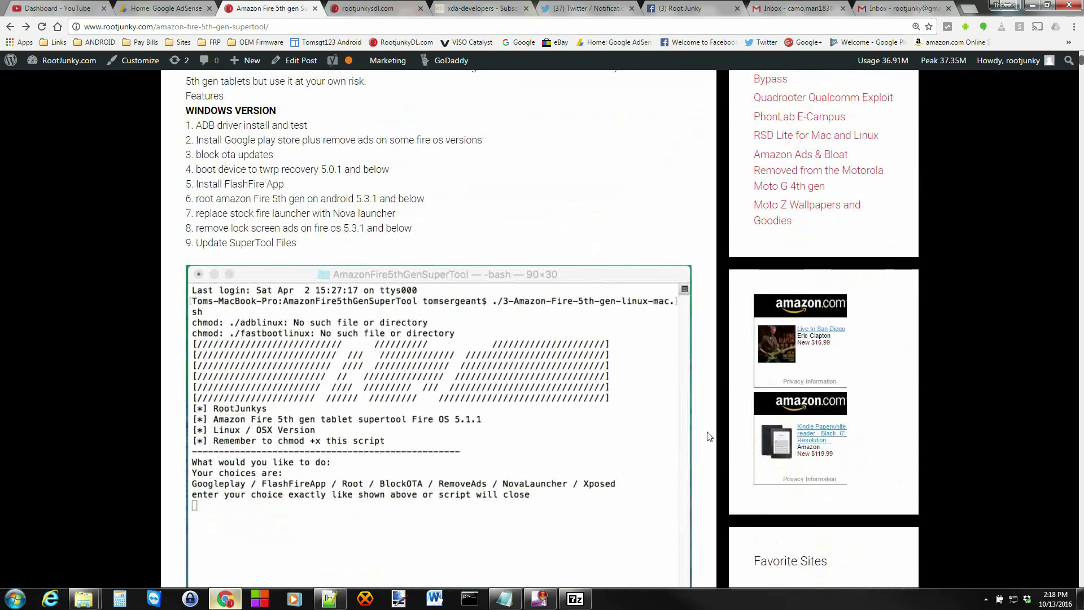
scroll(709, 437, up, 3)
scroll(709, 437, up, 1)
scroll(709, 437, up, 3)
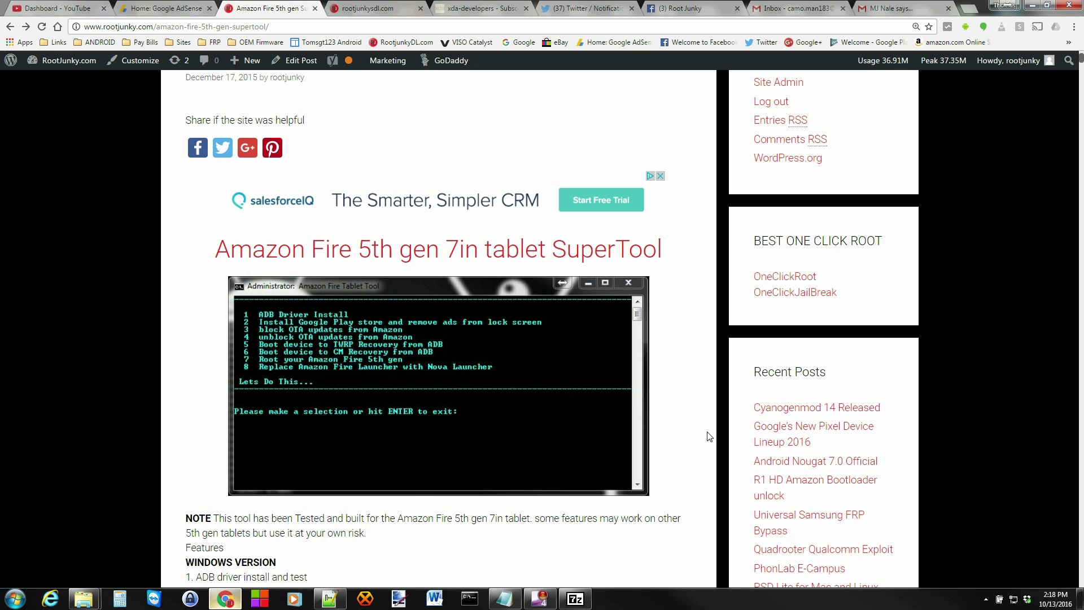
scroll(709, 436, up, 1)
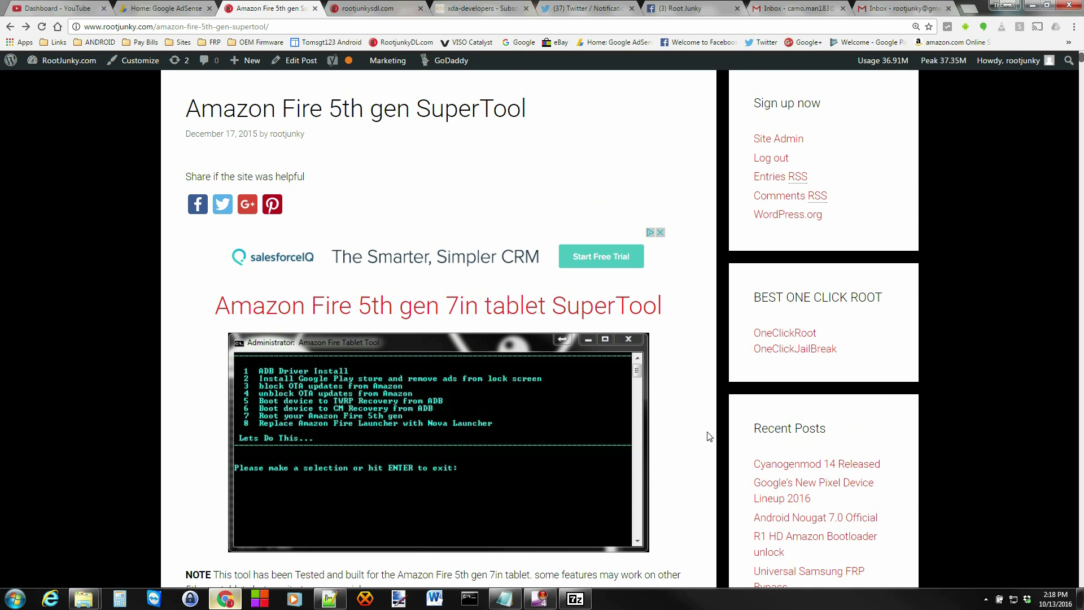
scroll(708, 436, up, 2)
scroll(709, 437, up, 3)
scroll(709, 437, up, 1)
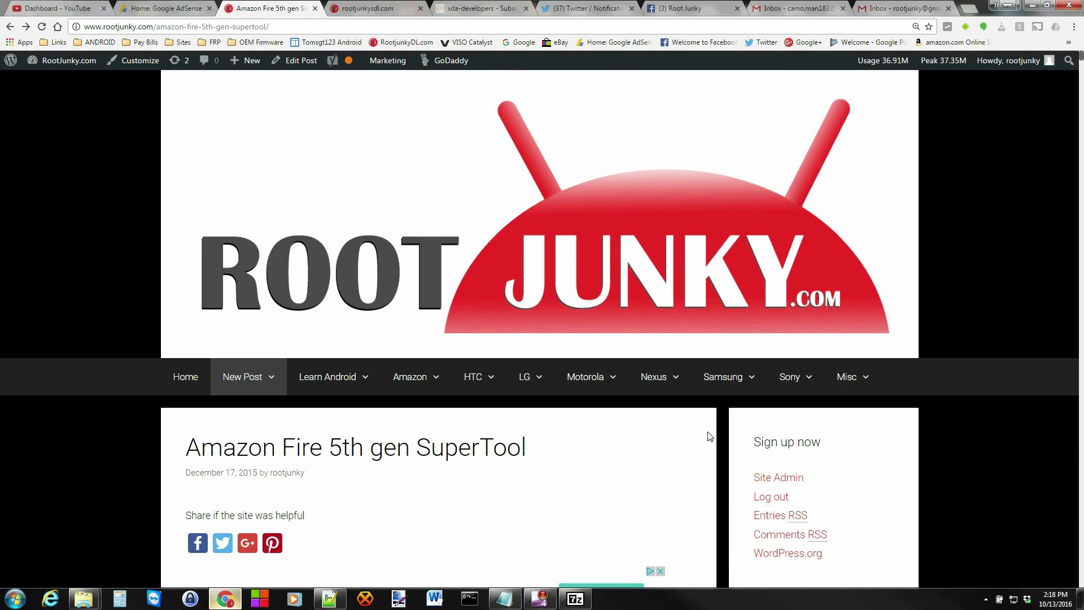